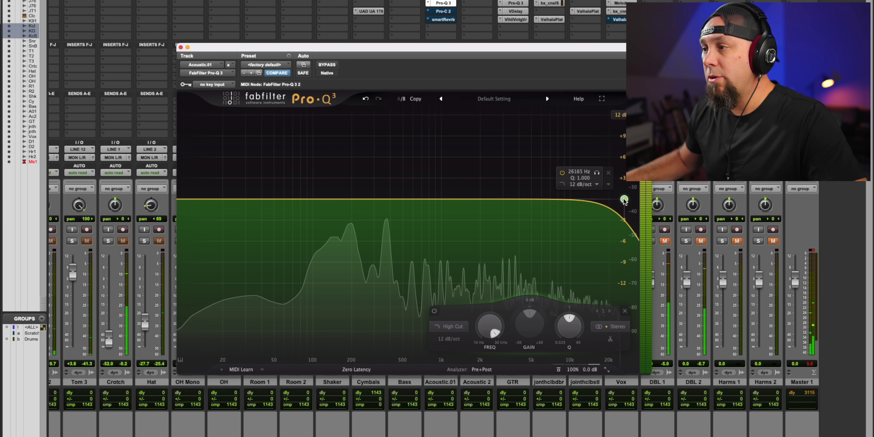
Lower the high cut to about 3.9 kHz, add a low cut near 400 Hz, and dip a bell near 4 kHz
left_click_drag(604, 199, 517, 192)
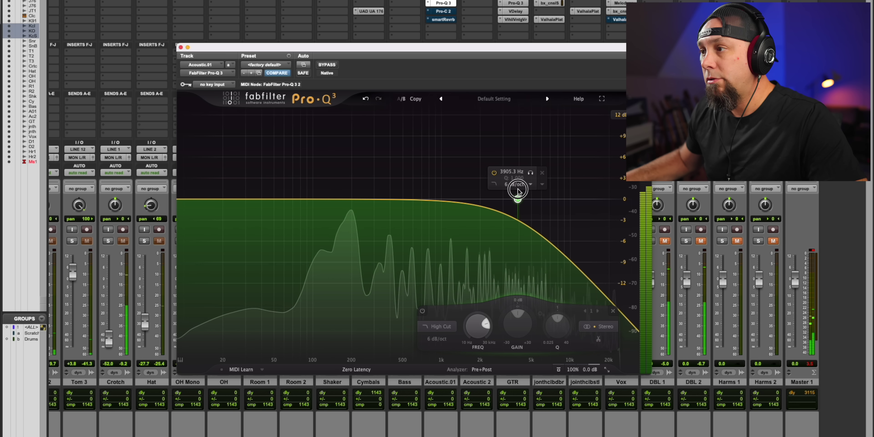
left_click(183, 199)
left_click_drag(184, 199, 381, 197)
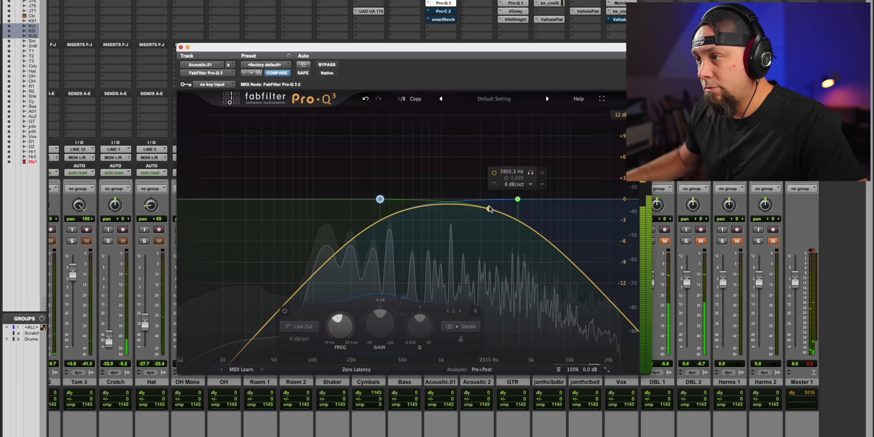
left_click_drag(502, 213, 518, 228)
scroll(503, 234, "down", 3)
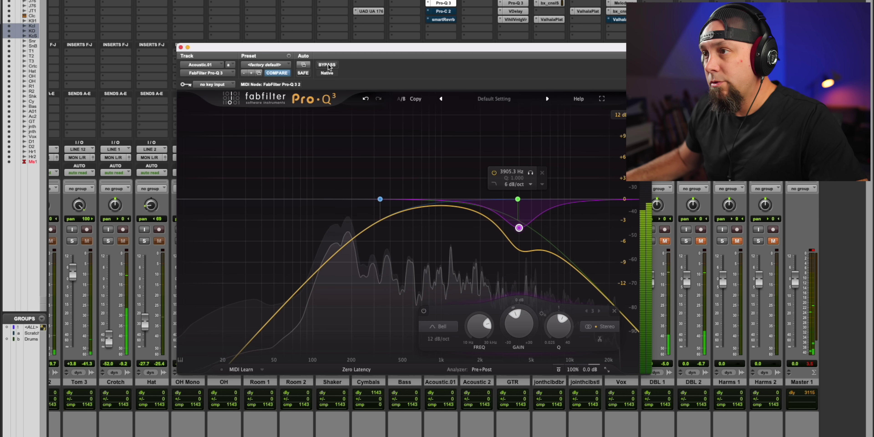
key("space")
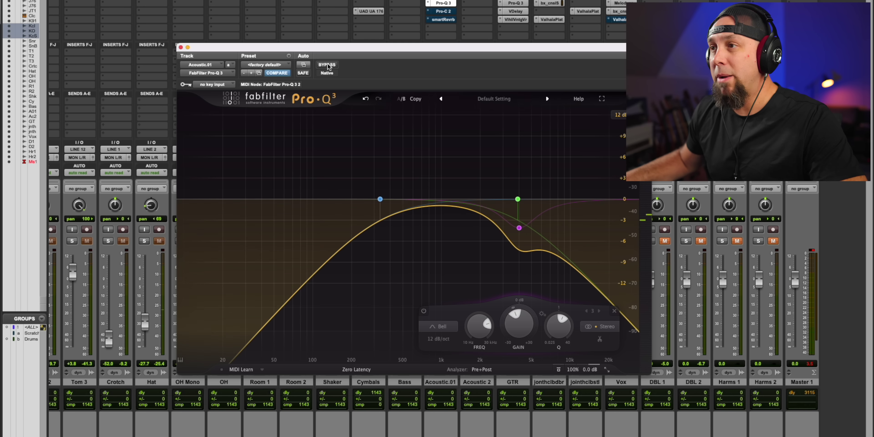
key("space")
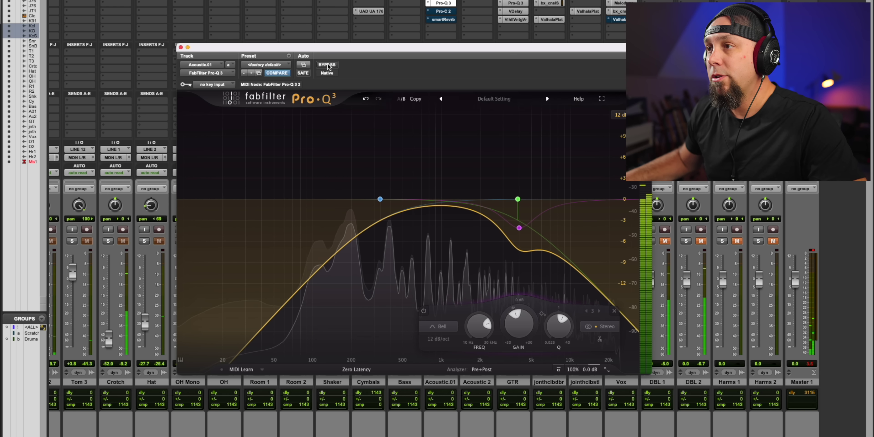
left_click(327, 65)
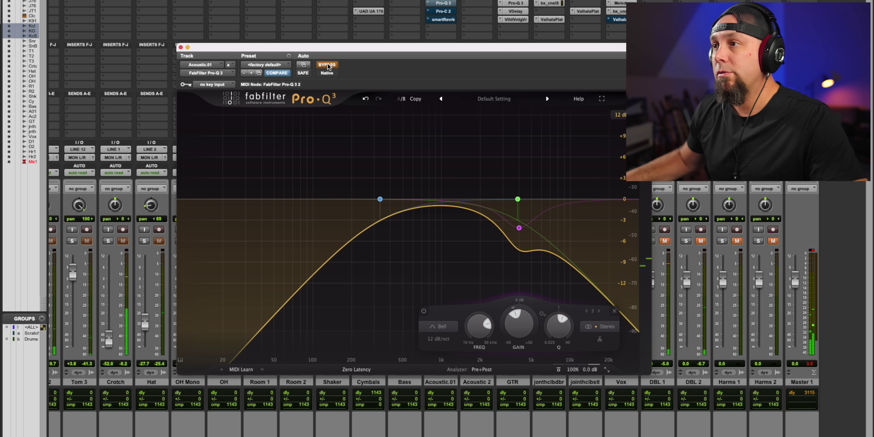
left_click(326, 65)
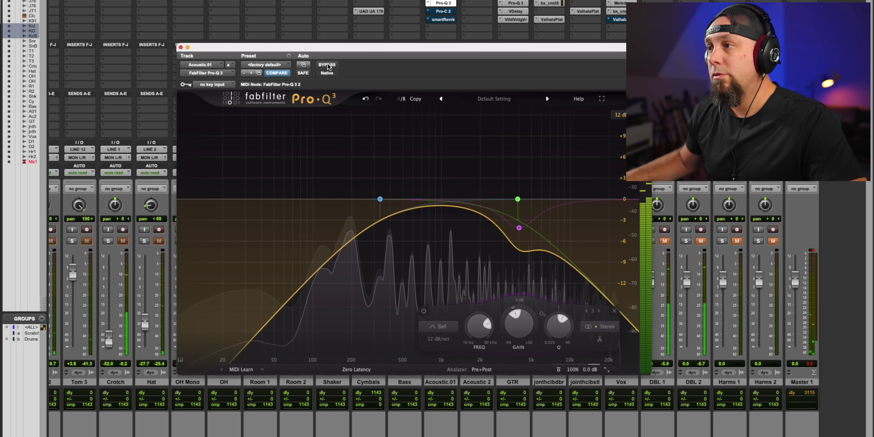
key("space")
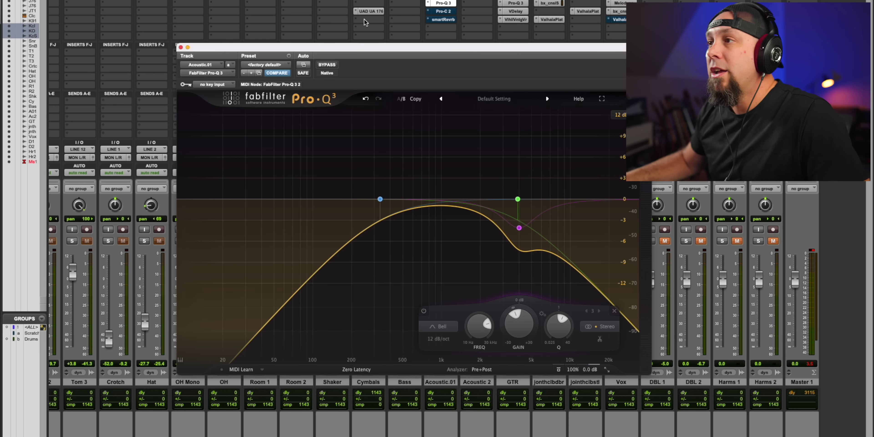
Enable the Pro-C 2 compressor and pull its threshold down to about -33 dB during playback
left_click(443, 11)
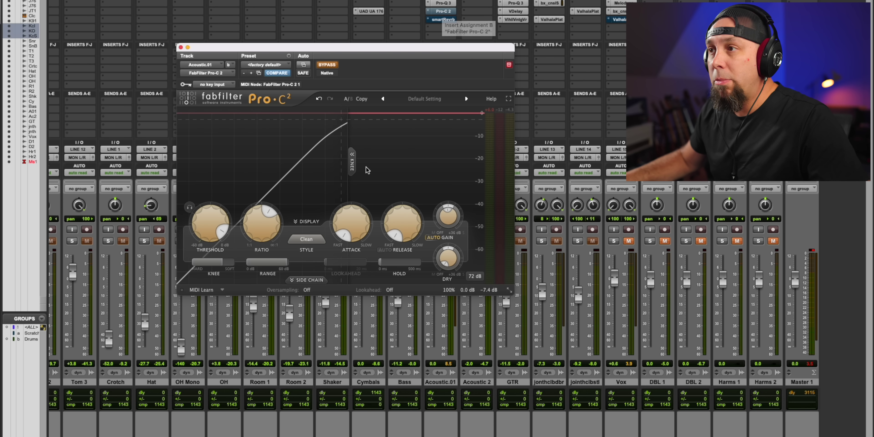
left_click(326, 65)
key("space")
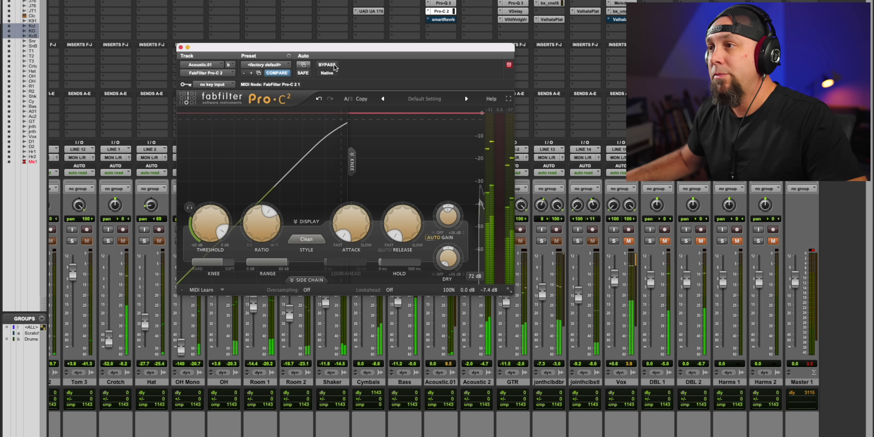
left_click_drag(206, 234, 214, 302)
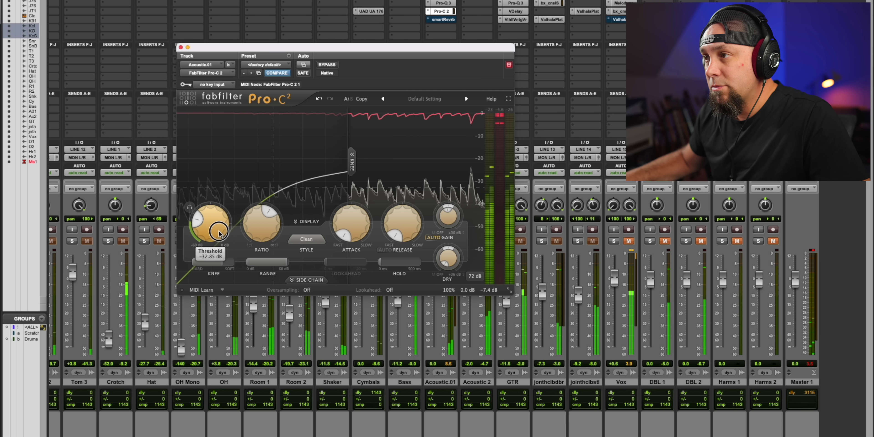
mouse_move(219, 233)
scroll(218, 234, "down", 1)
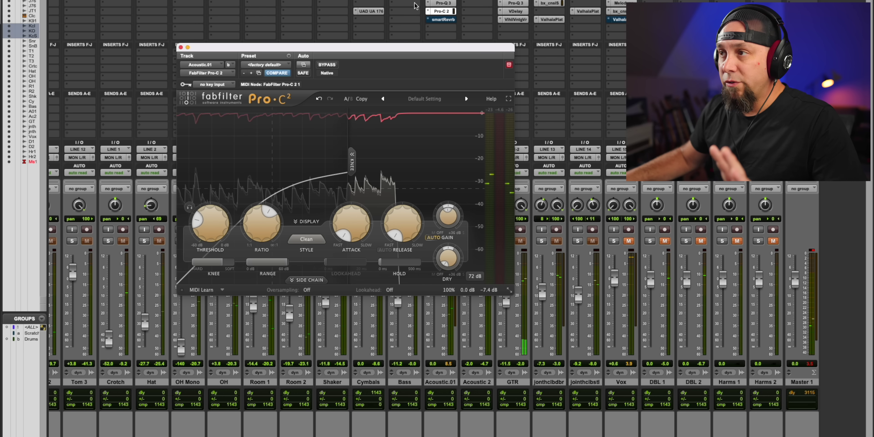
scroll(298, 58, "left", 5)
scroll(298, 58, "right", 5)
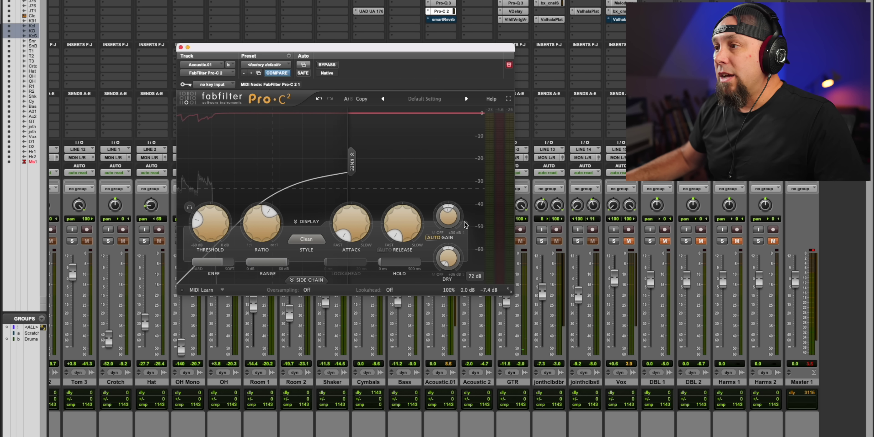
mouse_move(357, 228)
mouse_move(411, 230)
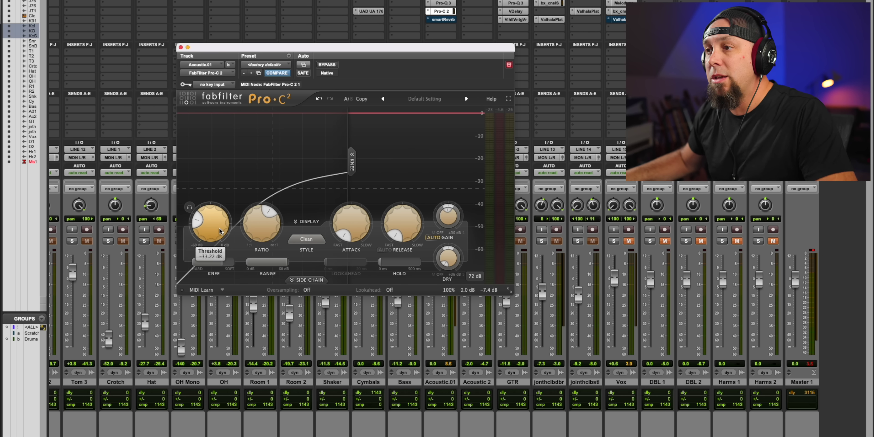
key("space")
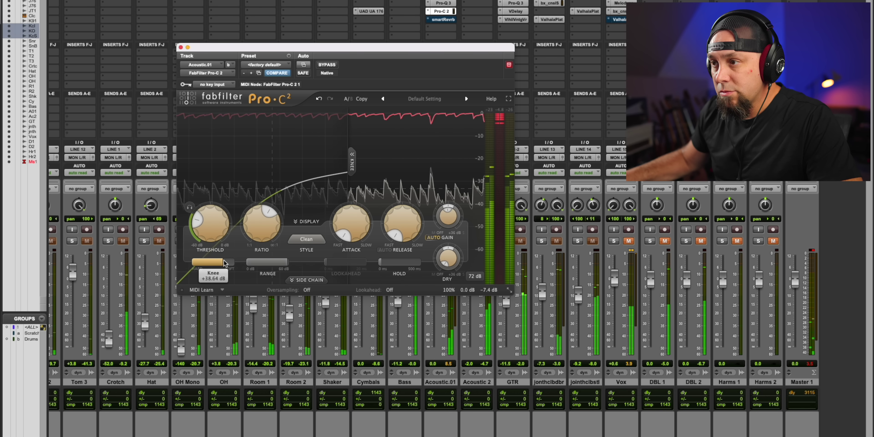
Turn lookahead on at 0.55 ms and close the compressor window
left_click(390, 290)
left_click(398, 312)
mouse_move(339, 263)
left_click_drag(339, 264, 351, 263)
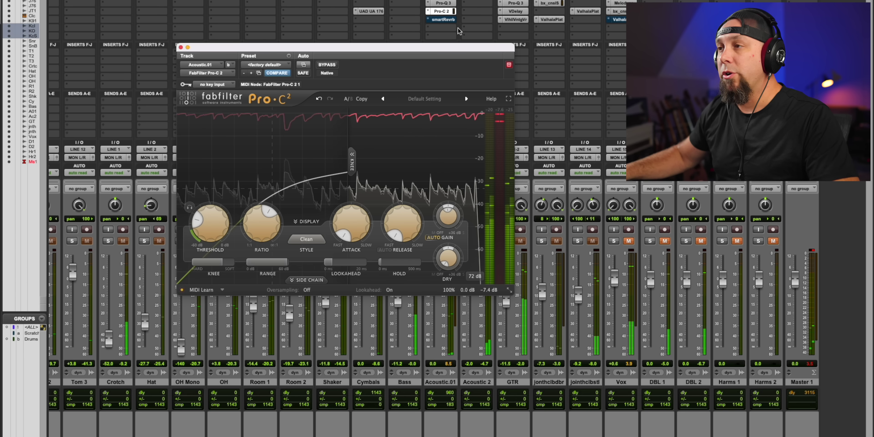
left_click(180, 47)
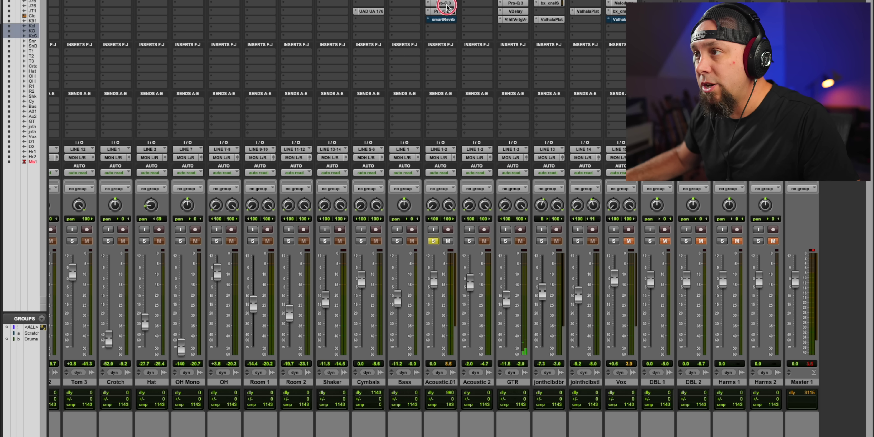
Start session playback so the Acoustic.01 guitar can be heard
key("space")
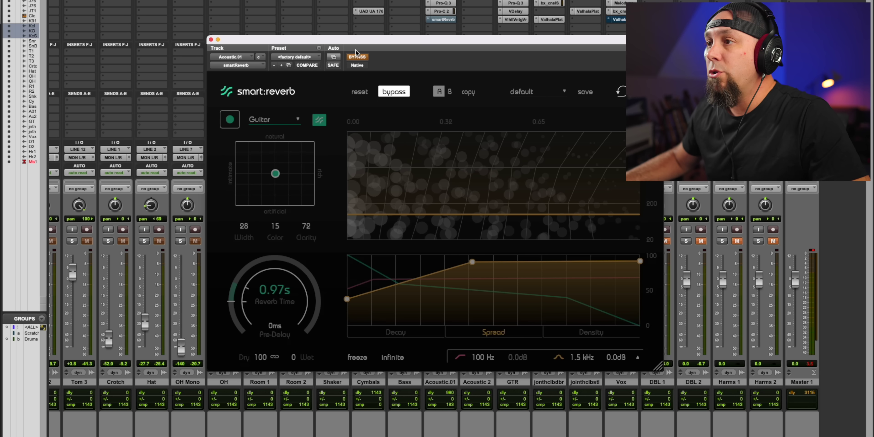
Un-bypass smart:reverb, keep the Guitar profile, and let it learn the acoustic guitar
left_click(358, 57)
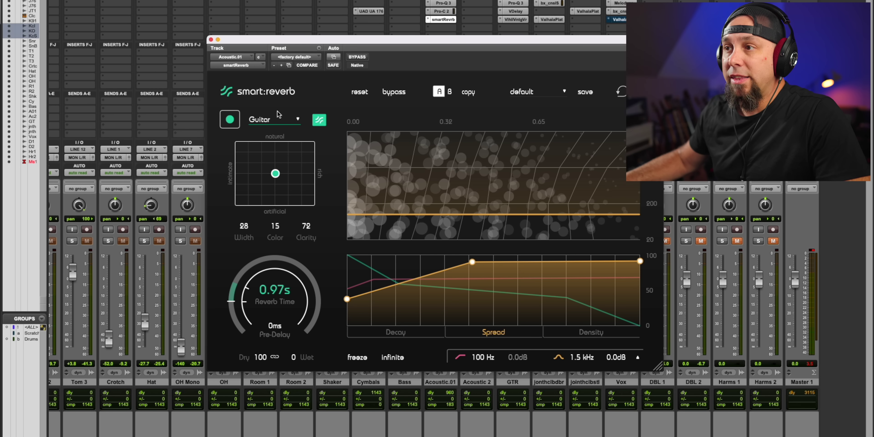
left_click(271, 121)
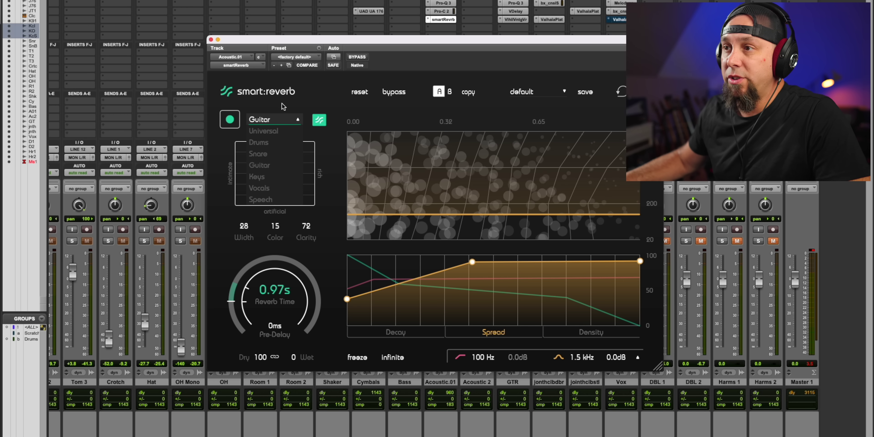
left_click(228, 109)
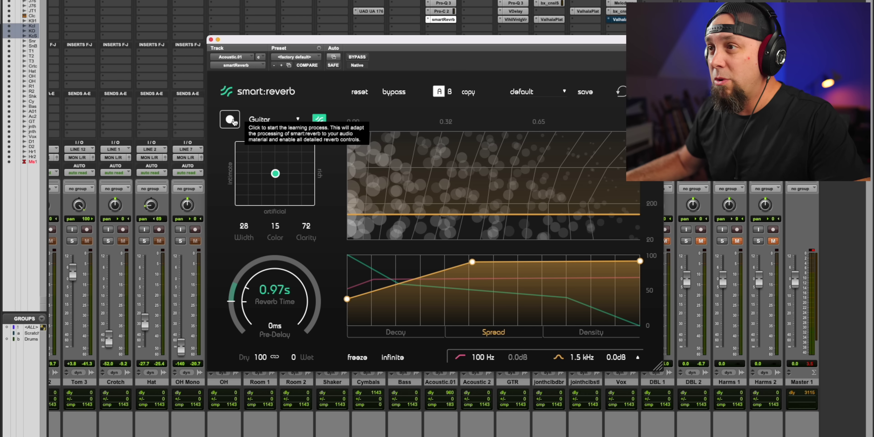
left_click(231, 119)
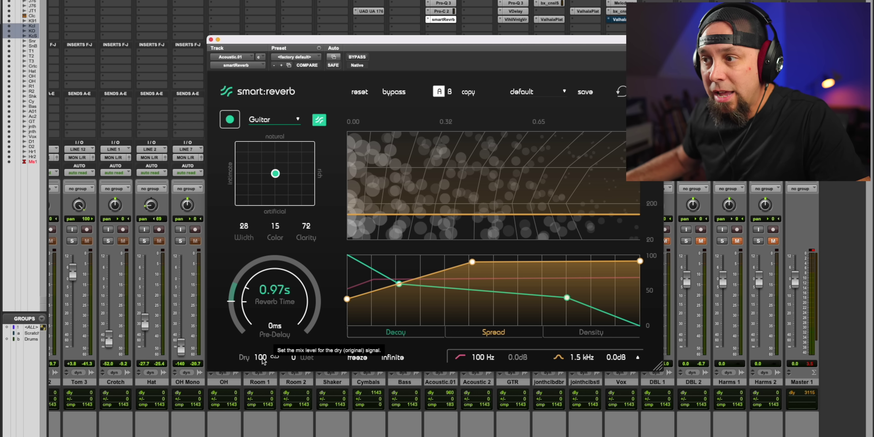
Audition wetter reverb mixes, then settle the Dry/Wet at 54 dry / 46 wet
left_click_drag(263, 361, 260, 434)
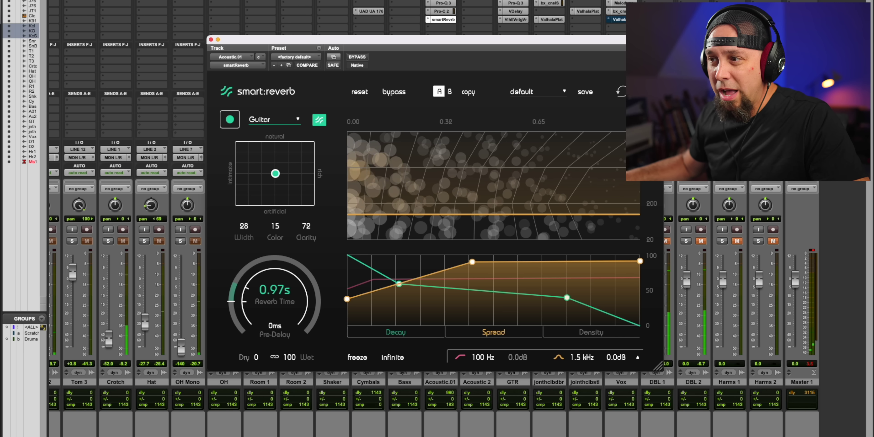
left_click_drag(266, 431, 264, 349)
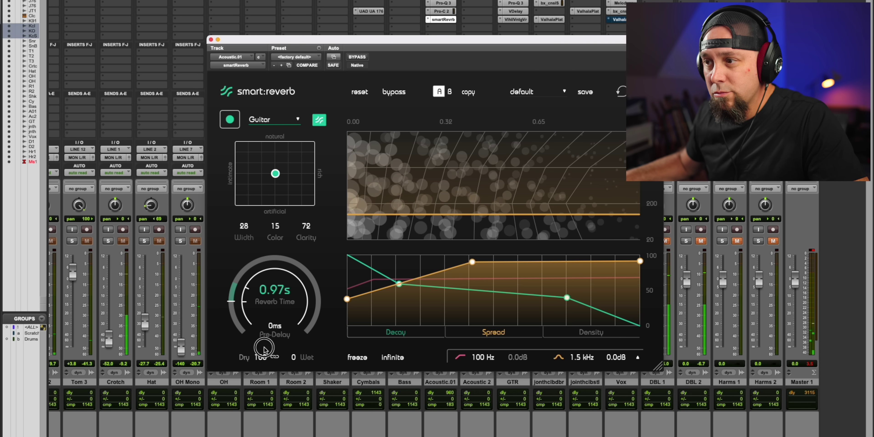
left_click_drag(264, 348, 264, 436)
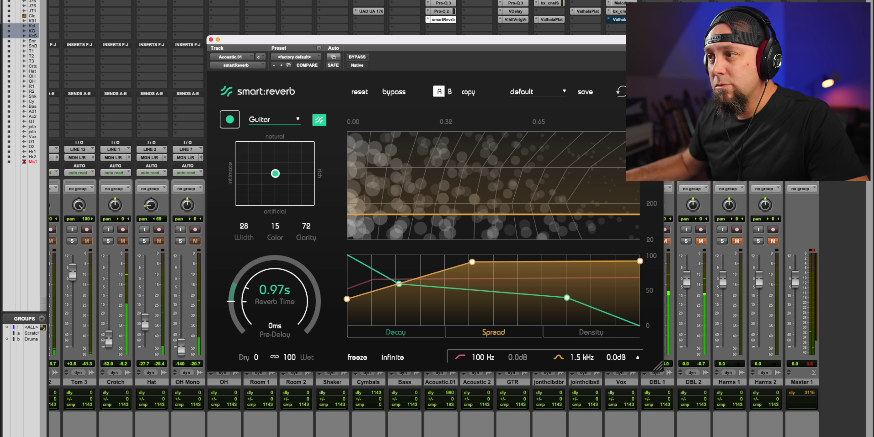
left_click_drag(264, 436, 265, 412)
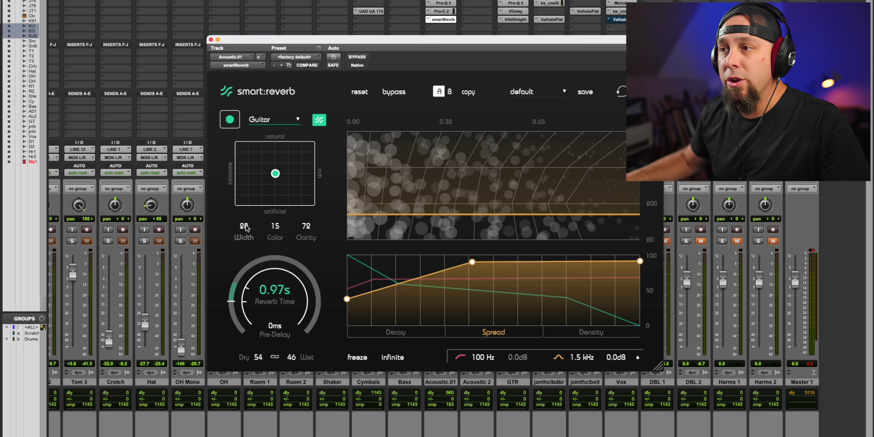
Set the reverb Width to 56 and the mix to 52 dry / 48 wet
left_click_drag(245, 249, 243, 135)
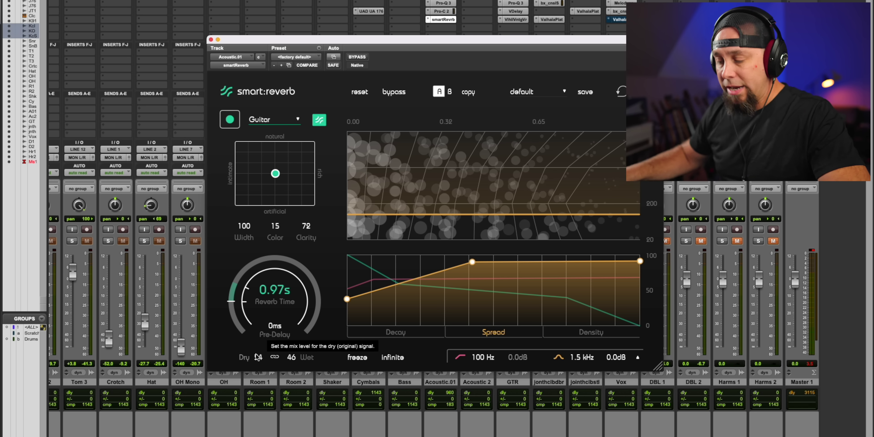
left_click_drag(258, 357, 254, 431)
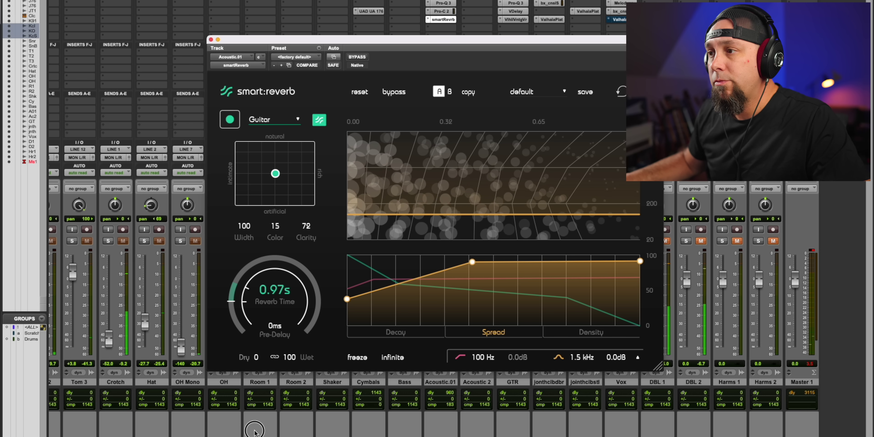
mouse_move(253, 431)
left_mouse_down()
mouse_move(258, 289)
mouse_move(255, 436)
left_mouse_up()
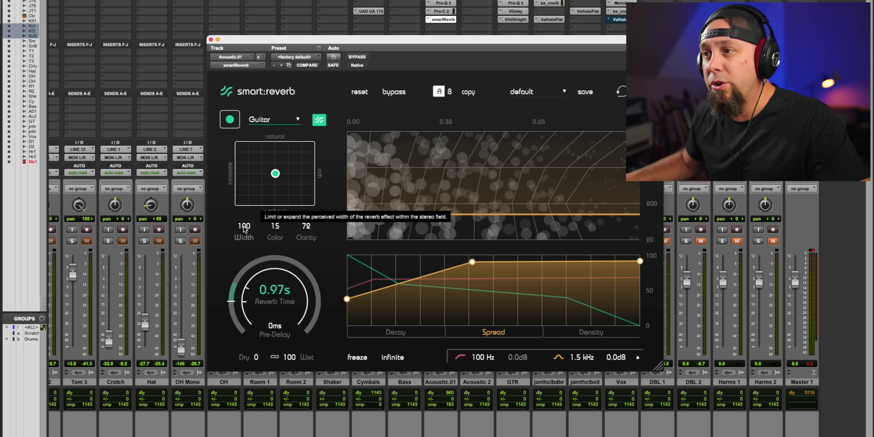
left_click_drag(243, 230, 242, 278)
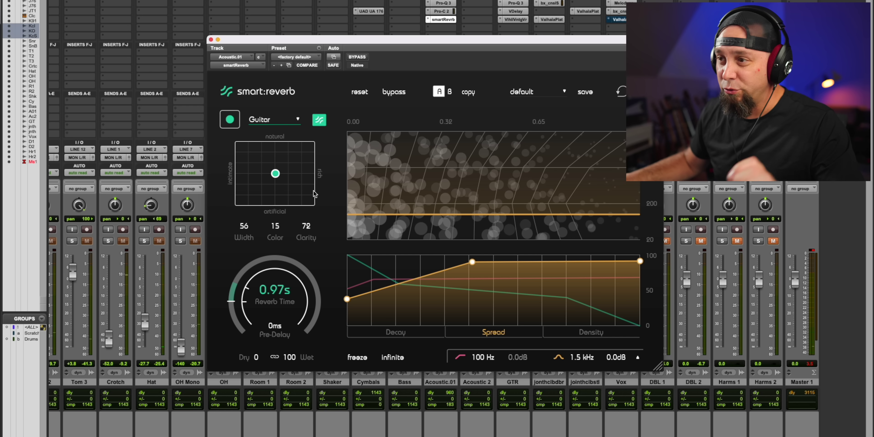
left_click_drag(256, 357, 256, 340)
Raise the Acoustic.01 volume fader while the reverb window is moved aside
left_click_drag(479, 38, 772, 0)
left_click_drag(433, 277, 438, 264)
left_click_drag(704, 1, 361, 47)
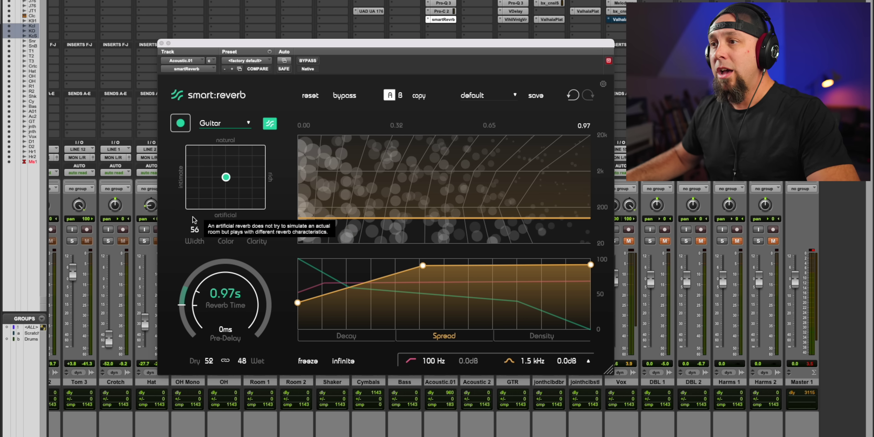
Audition natural-intimate and artificial-intimate reverb characters on the Reverb Matrix
mouse_move(226, 180)
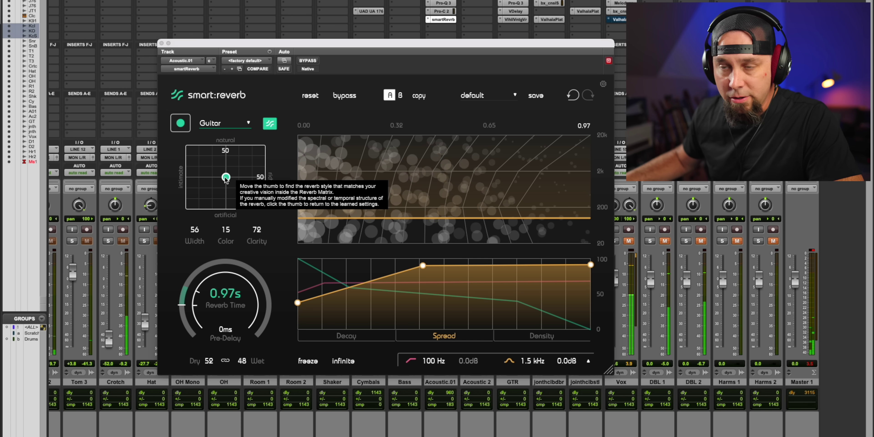
left_click_drag(226, 178, 295, 145)
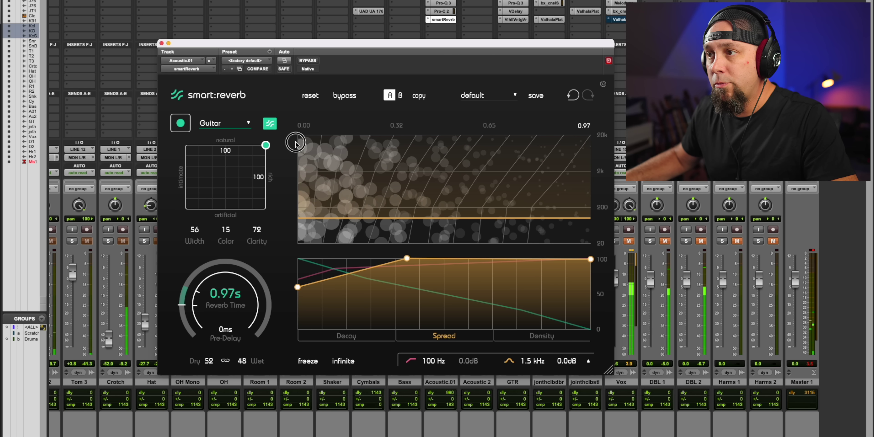
left_click_drag(296, 144, 209, 193)
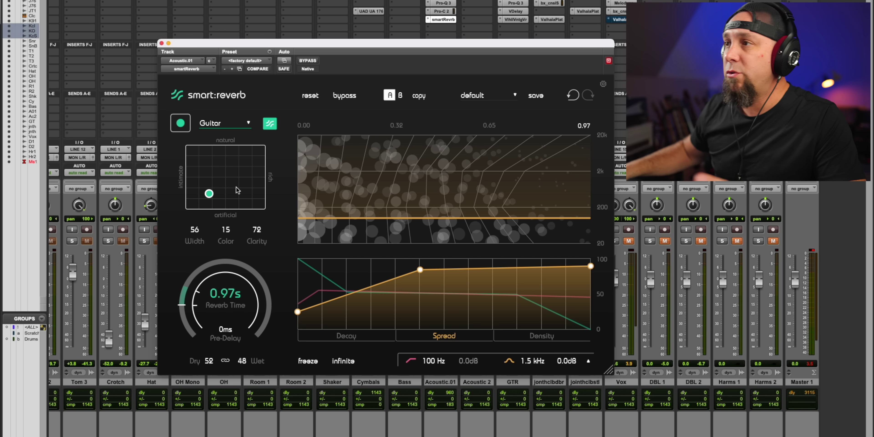
Set the mix to 17 dry / 83 wet and reset the reverb character to its learned setting
left_click(213, 410)
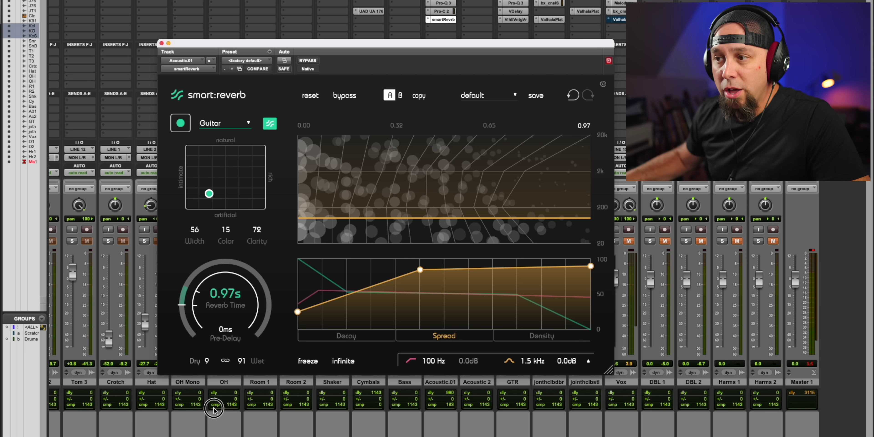
left_click_drag(214, 410, 226, 373)
double_click(209, 193)
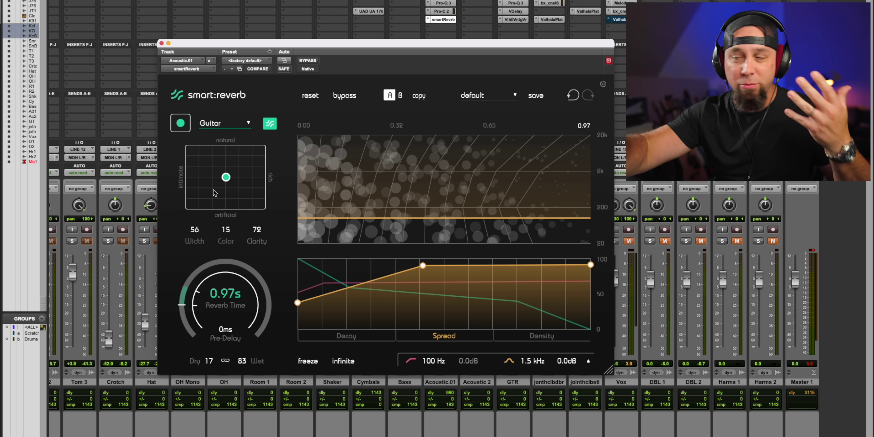
left_click_drag(161, 43, 161, 43)
Close the reverb window, then lower and re-raise the Acoustic.01 fader to about +4.7 dB
left_click(161, 43)
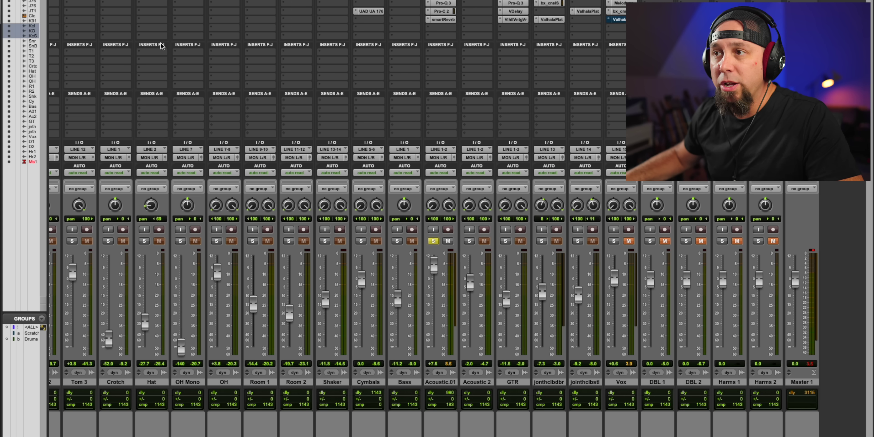
left_click_drag(436, 267, 434, 276)
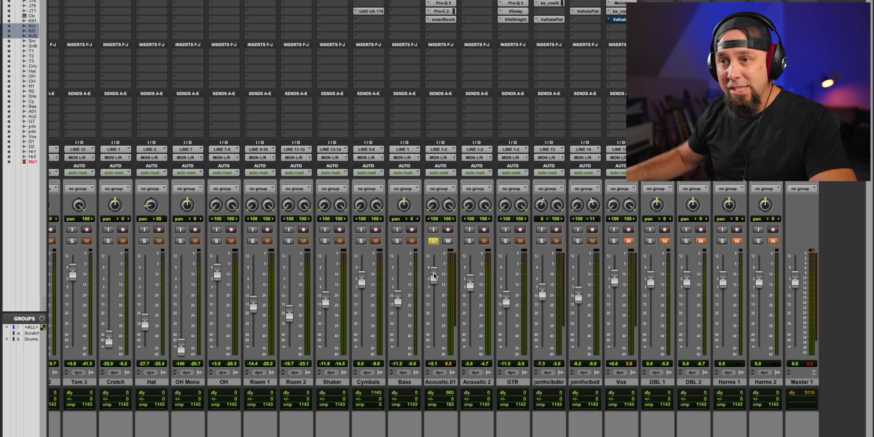
scroll(431, 277, "left", 10)
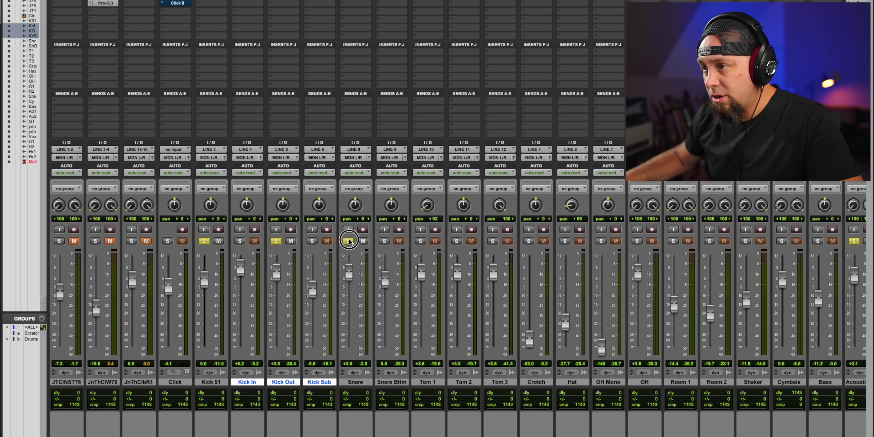
scroll(534, 256, "right", 8)
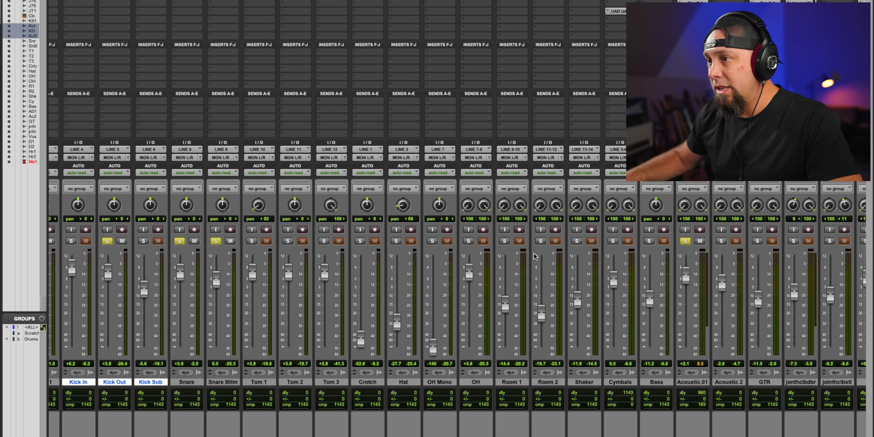
scroll(591, 300, "right", 2)
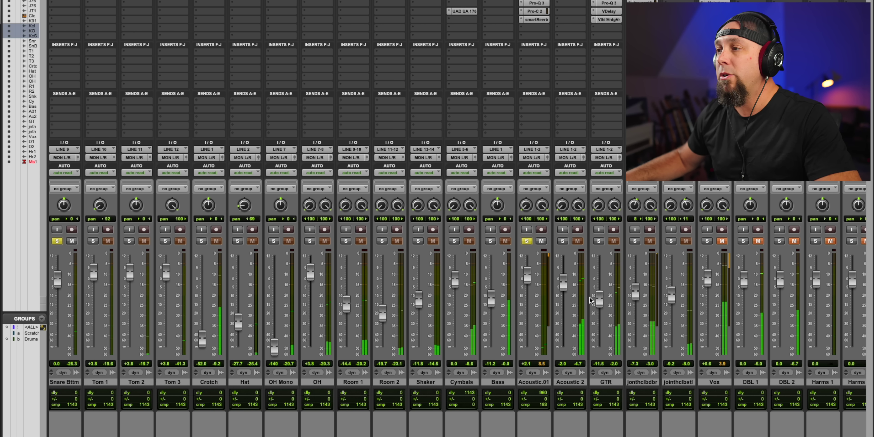
left_click_drag(526, 280, 528, 269)
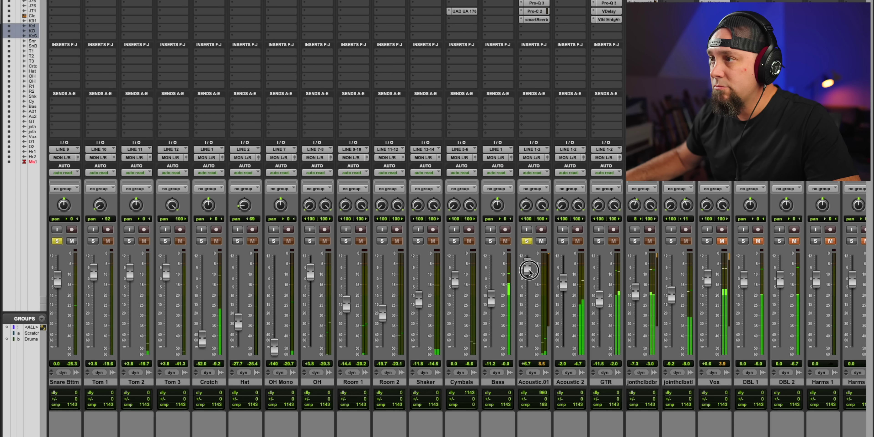
Reopen Acoustic.01's smart:reverb, set the mix to 11 dry / 89 wet, and close it
left_click(540, 19)
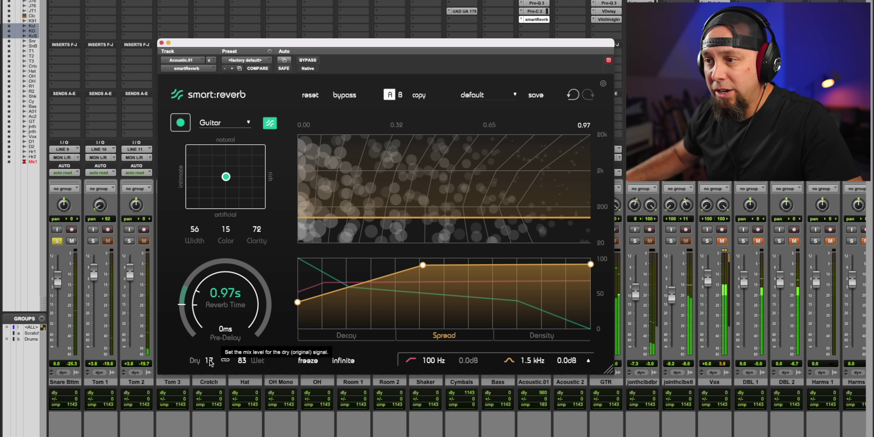
left_click_drag(213, 355, 214, 255)
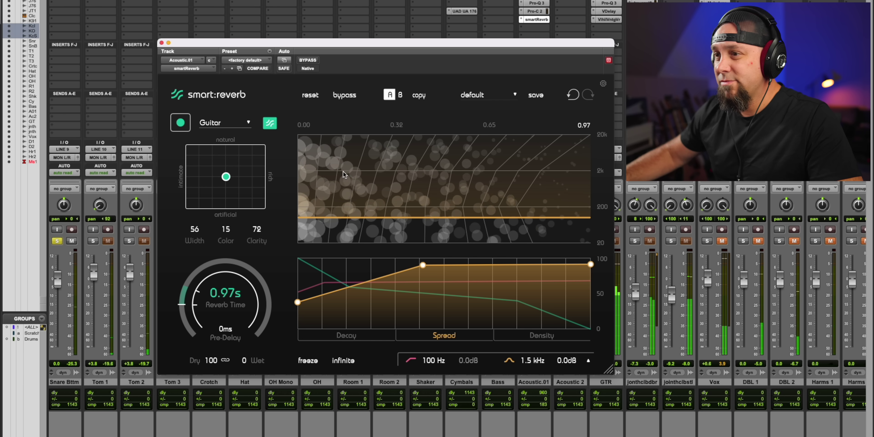
left_click_drag(210, 361, 206, 435)
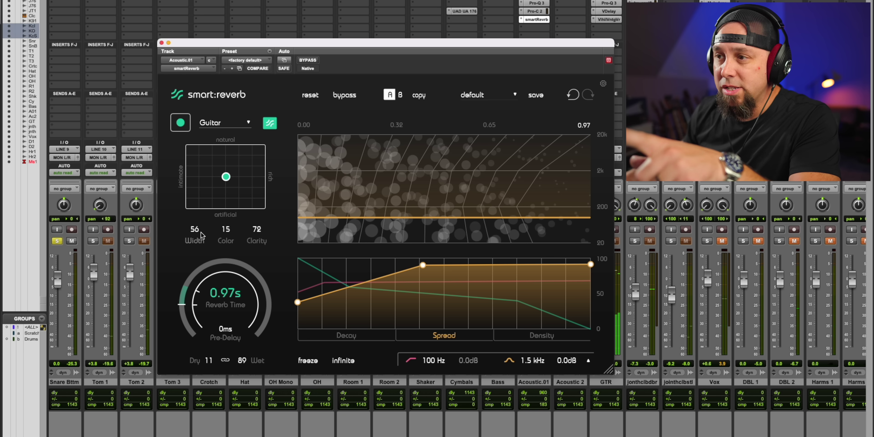
left_click(161, 42)
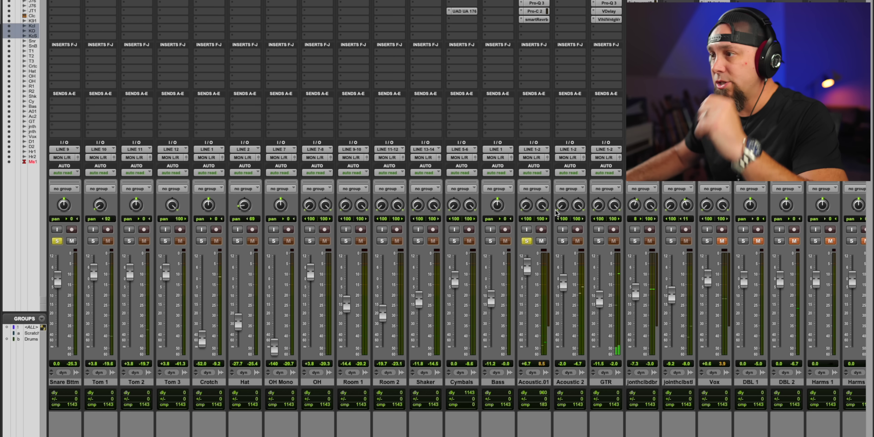
Pull the Acoustic.01 right pan toward centre to narrow the stereo spread to 24
left_click_drag(542, 205, 541, 233)
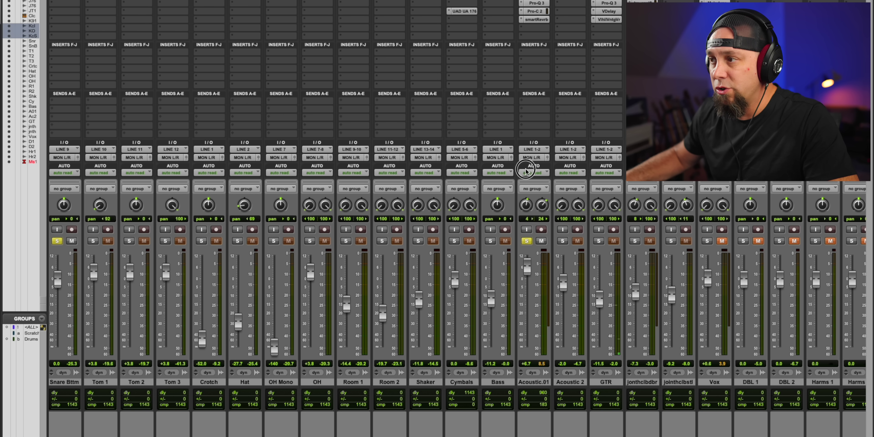